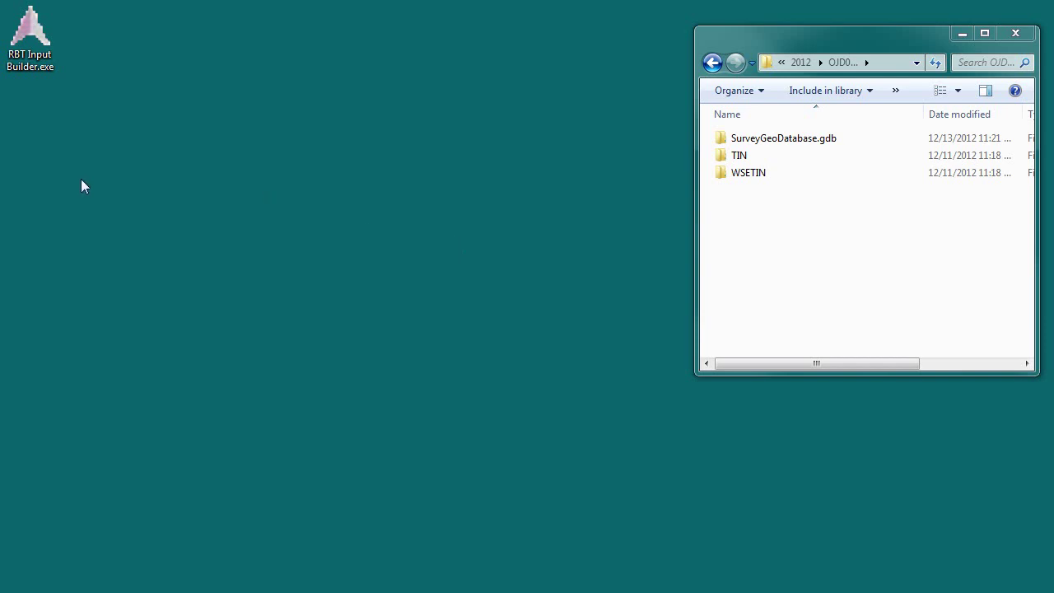
pyautogui.click(29, 37)
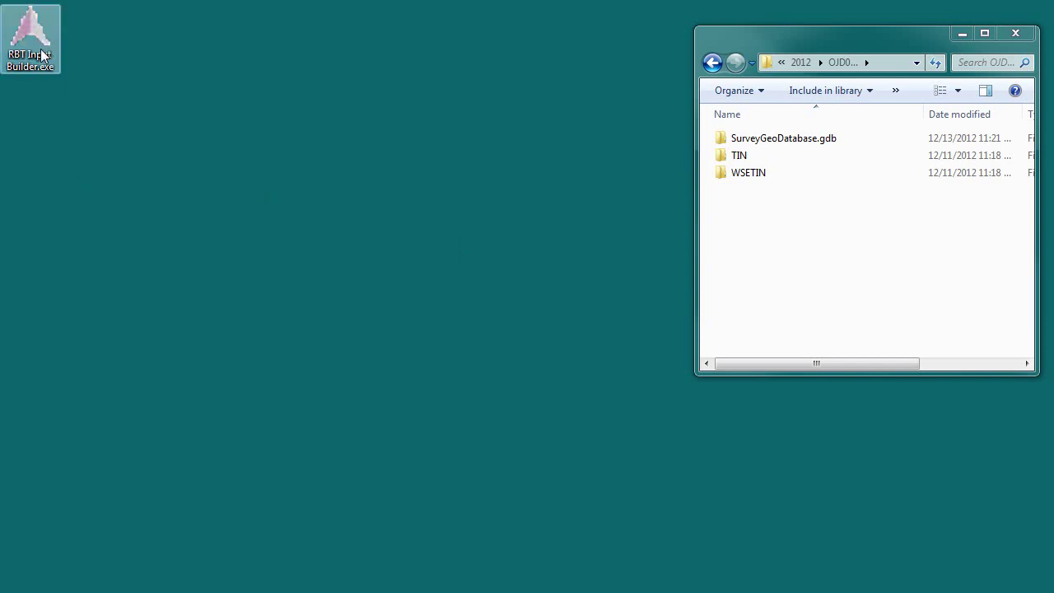
pyautogui.click(219, 255)
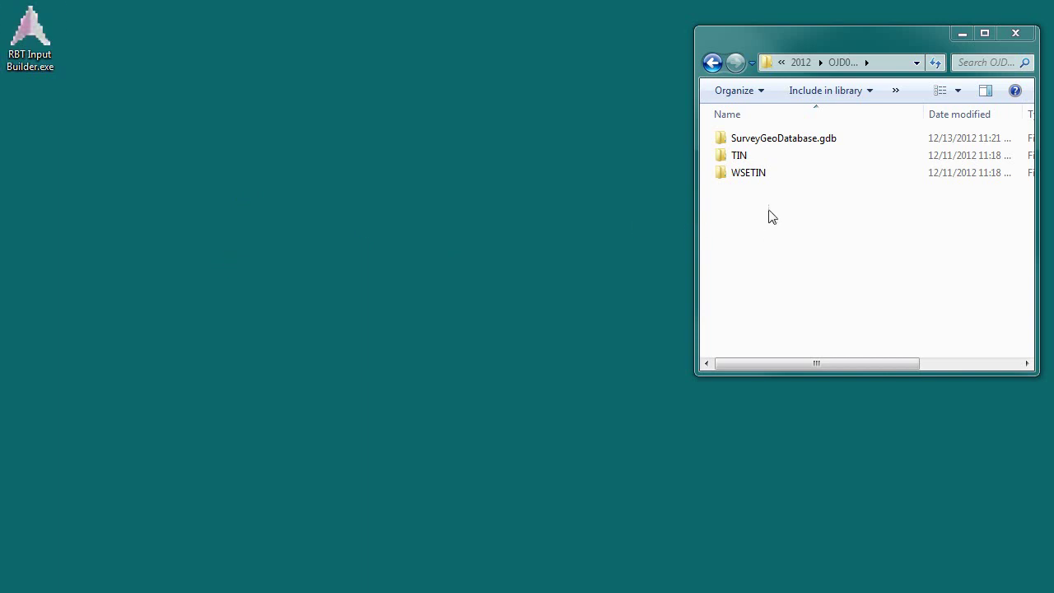
pyautogui.click(781, 140)
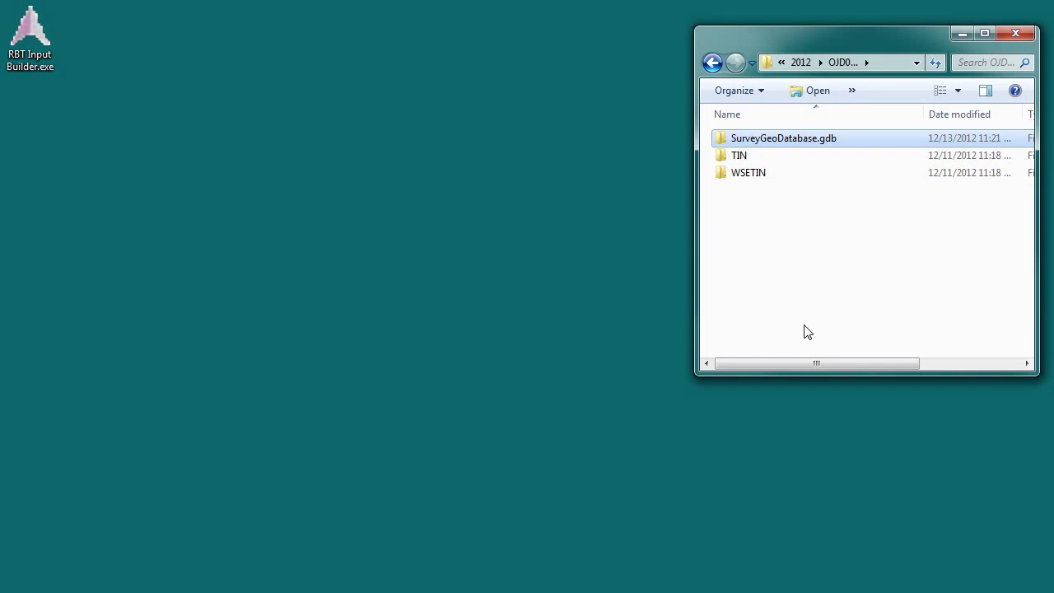
# Step: Launch RBT Input Builder and set the site name to "Site Name"
pyautogui.click(34, 36)
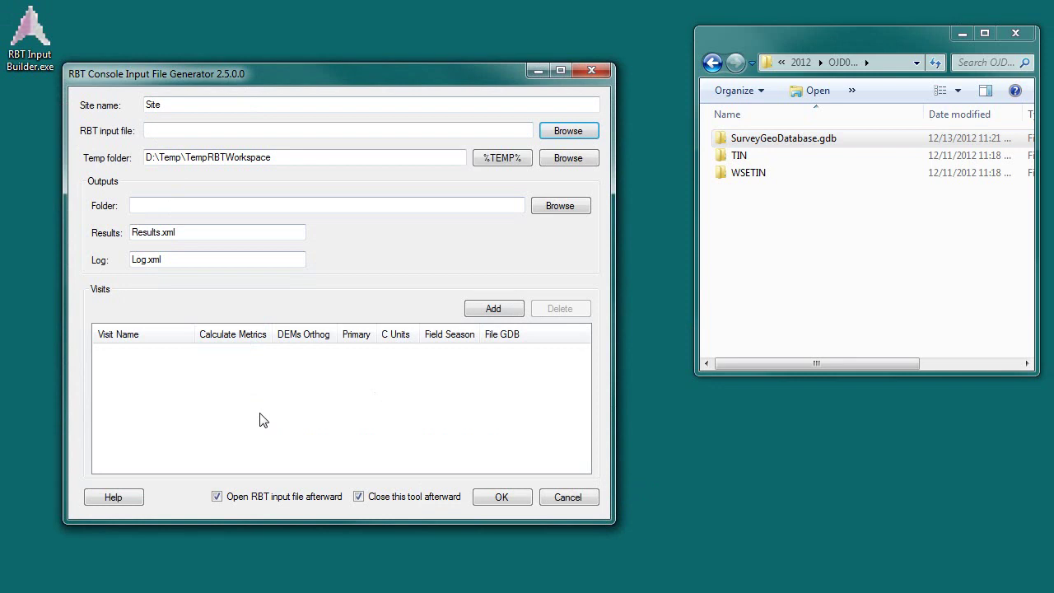
pyautogui.click(190, 105)
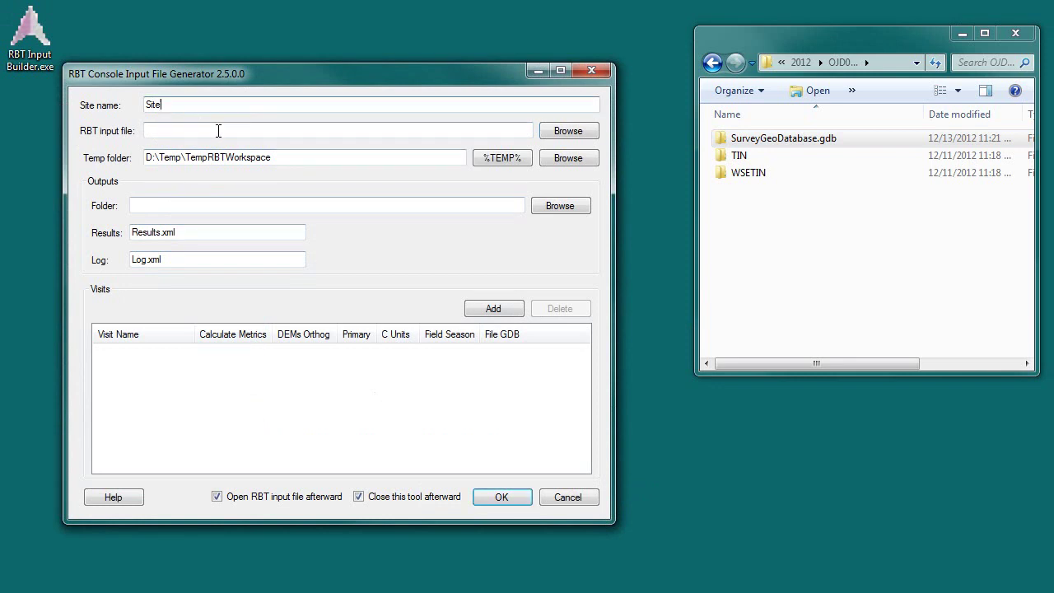
pyautogui.write('Name')
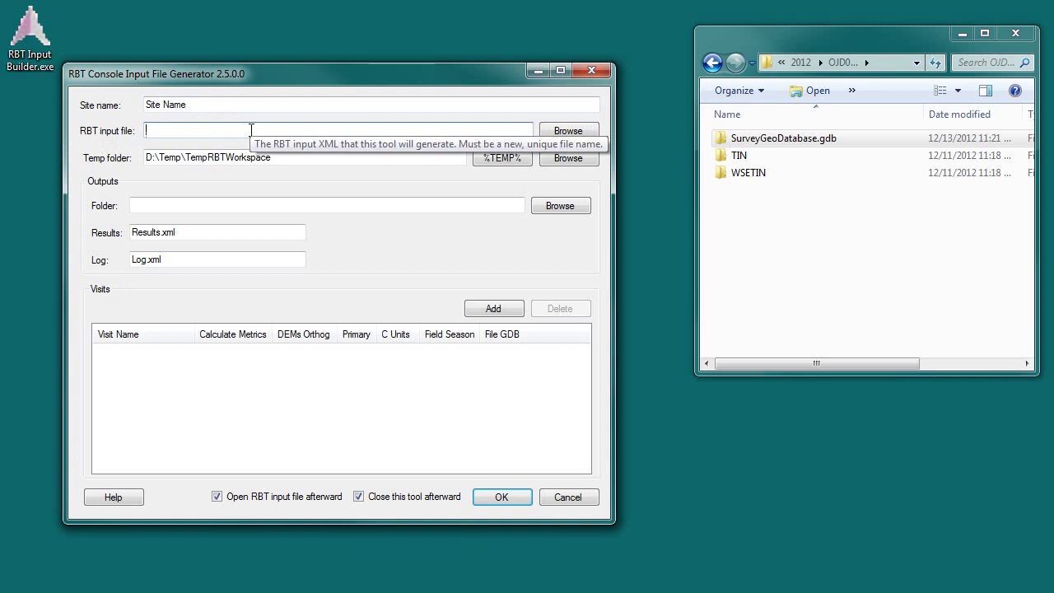
pyautogui.click(554, 135)
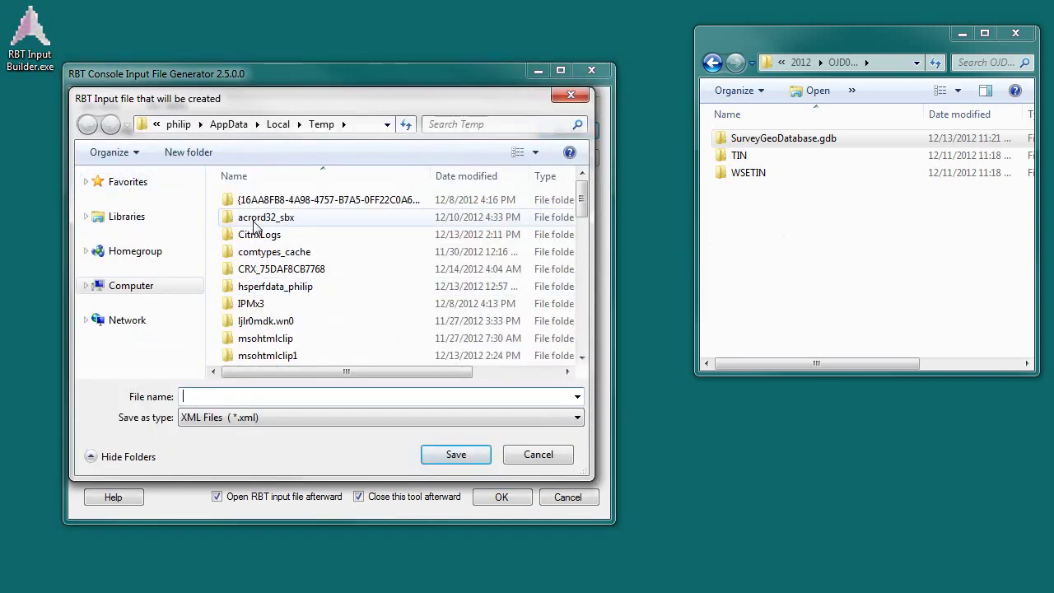
pyautogui.click(366, 123)
pyautogui.write('d:\\')
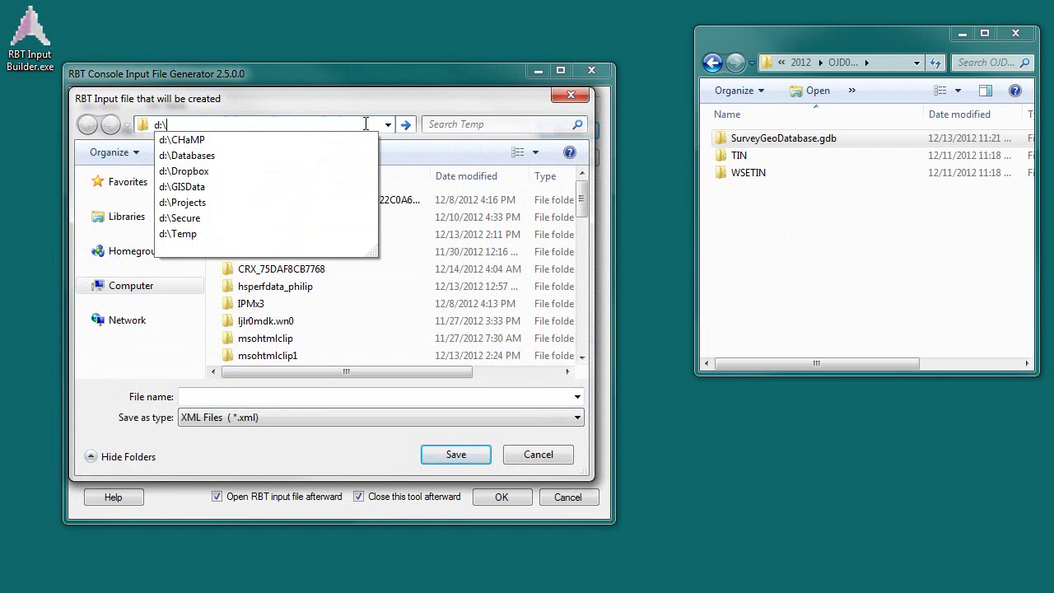
pyautogui.press('Return')
pyautogui.doubleClick(247, 252)
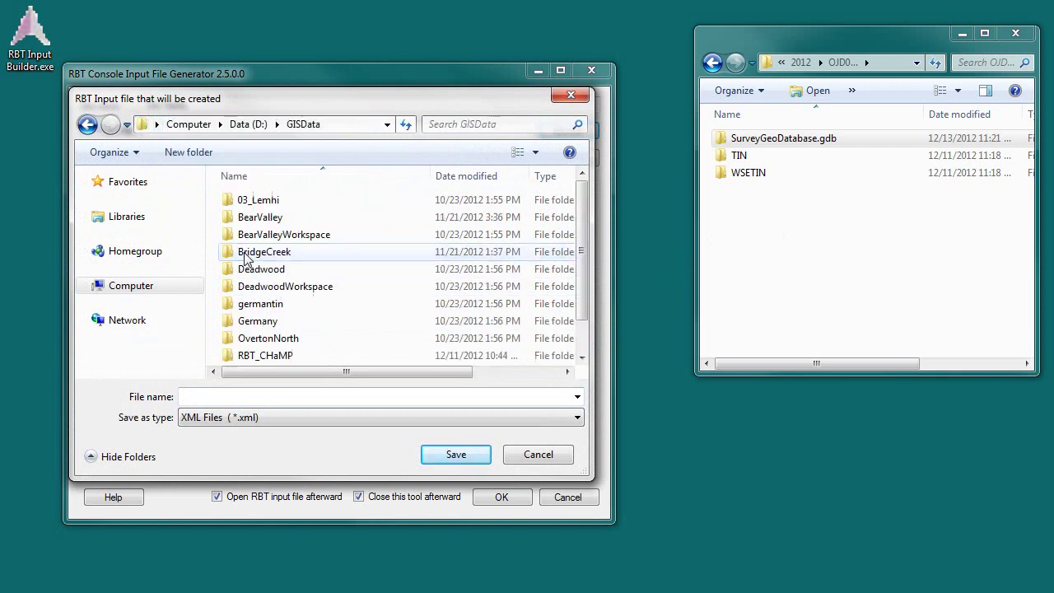
pyautogui.doubleClick(257, 356)
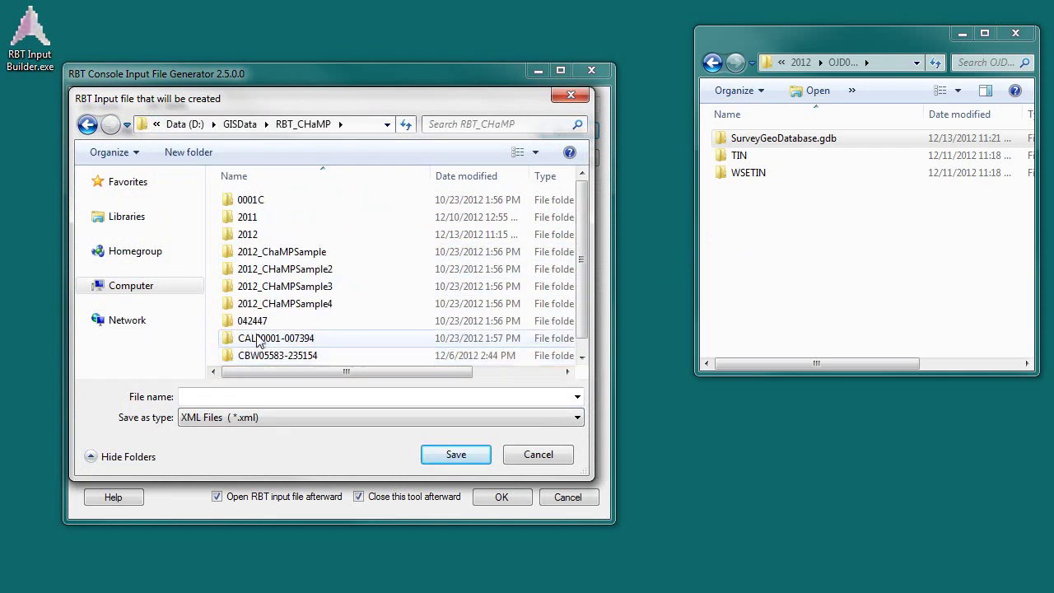
pyautogui.scroll(-1, 290, 307)
pyautogui.click(251, 218)
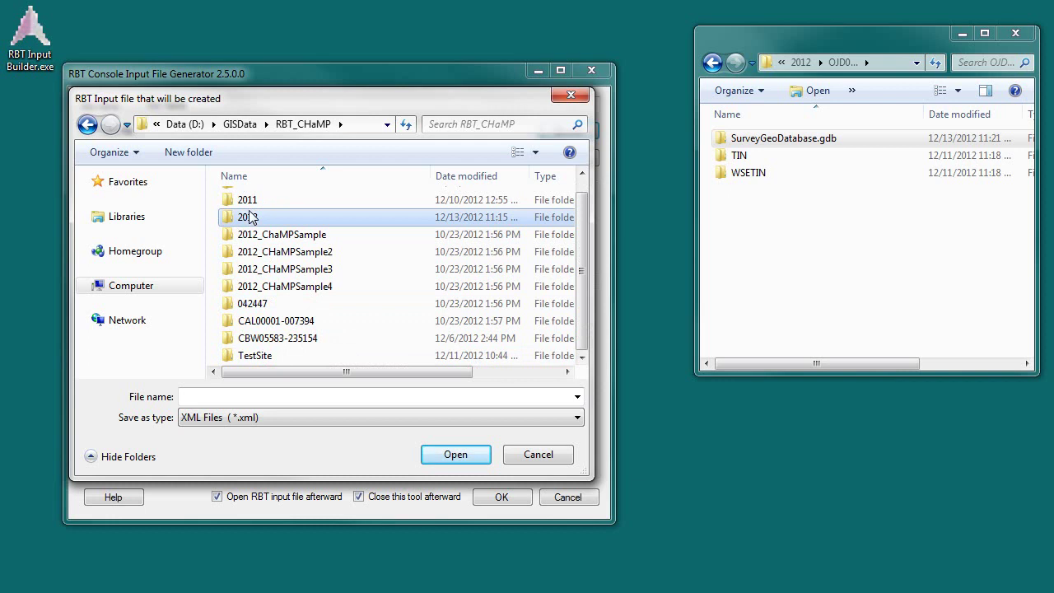
pyautogui.doubleClick(249, 221)
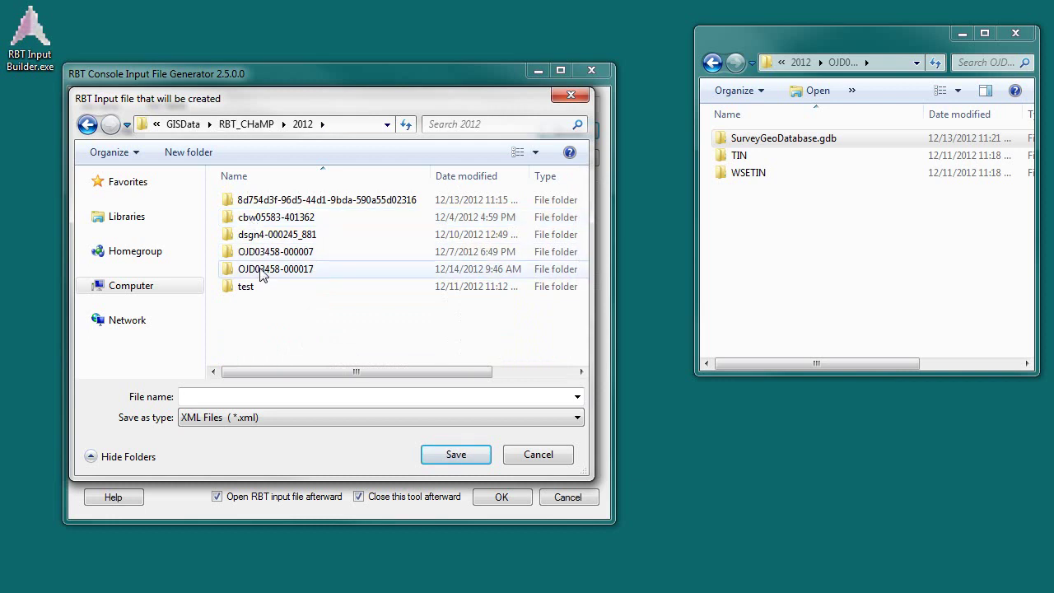
pyautogui.doubleClick(261, 270)
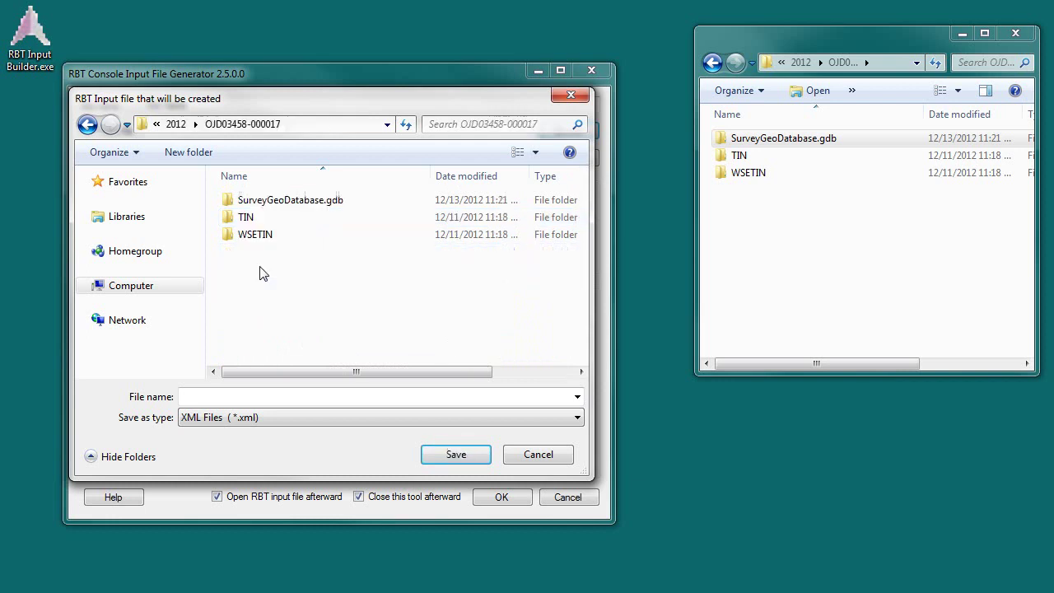
# Step: Name the RBT input file input.xml and confirm it in the current folder
pyautogui.click(252, 397)
pyautogui.write('input.')
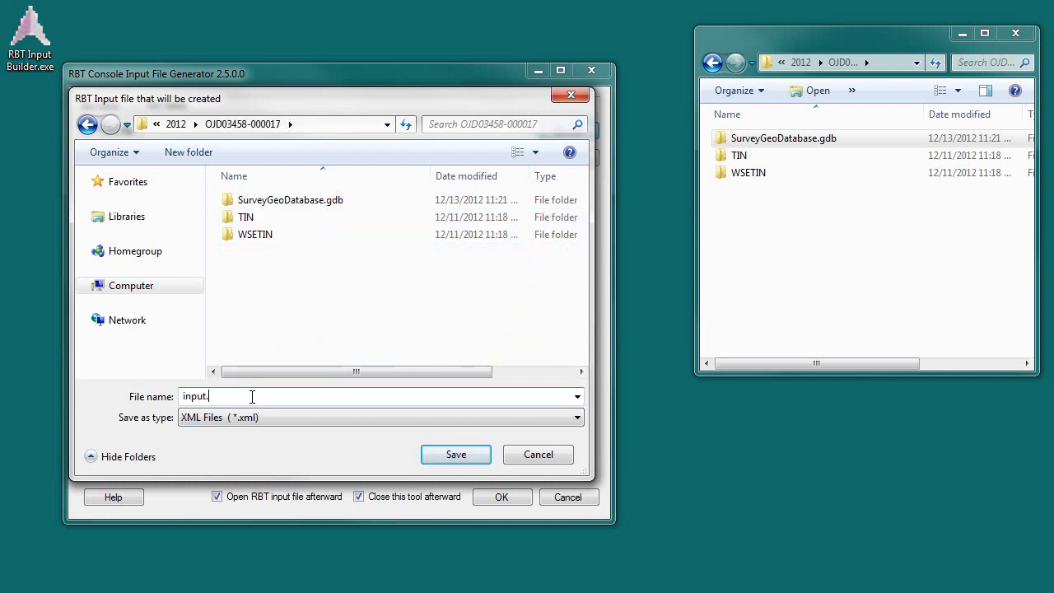
pyautogui.write('xml')
pyautogui.click(428, 454)
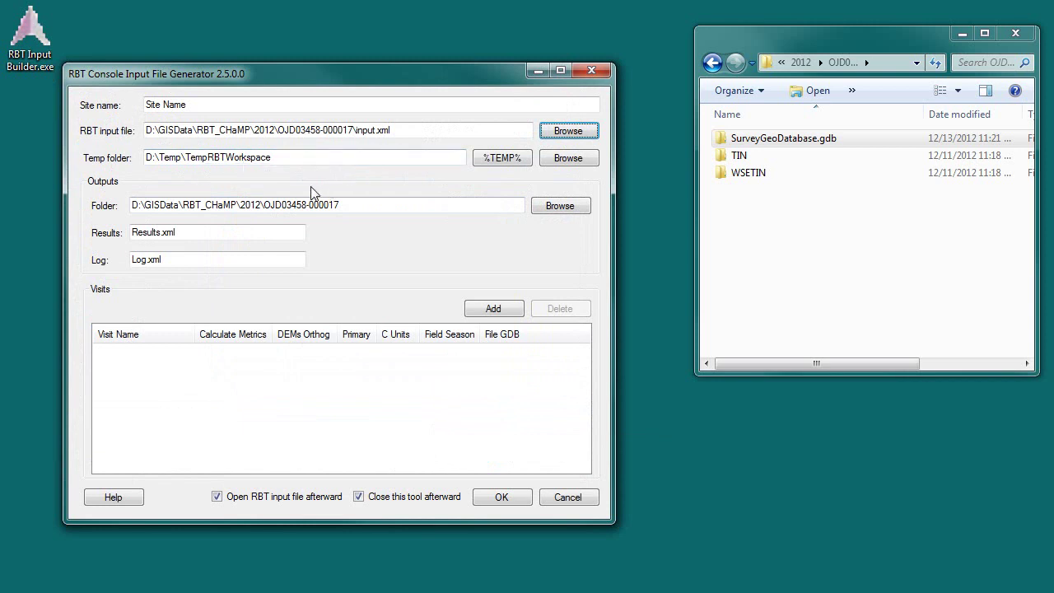
# Step: Set the temp folder to the Windows user's %TEMP% directory
pyautogui.click(513, 159)
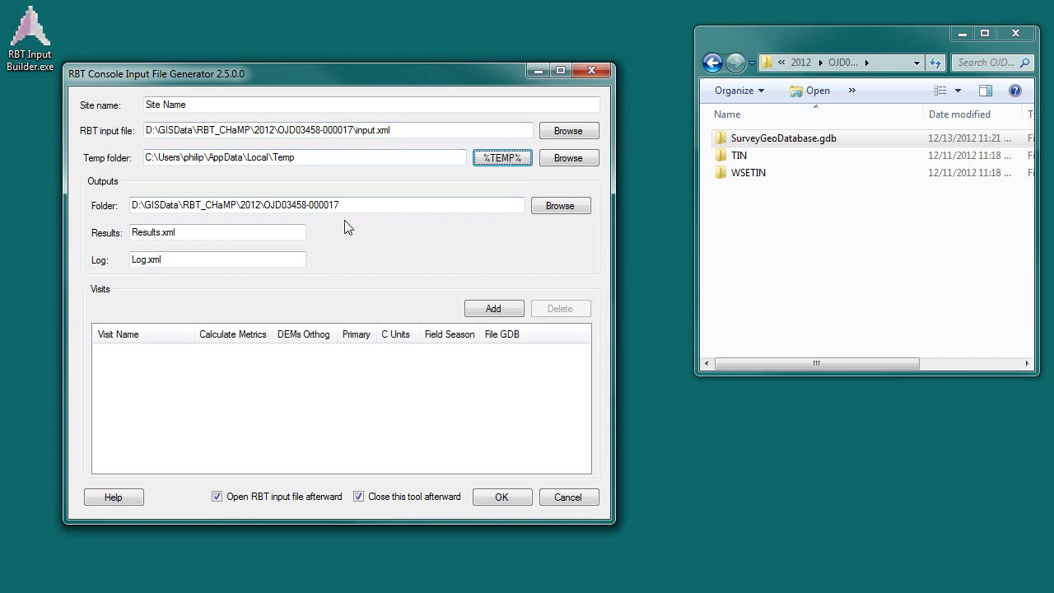
pyautogui.click(769, 240)
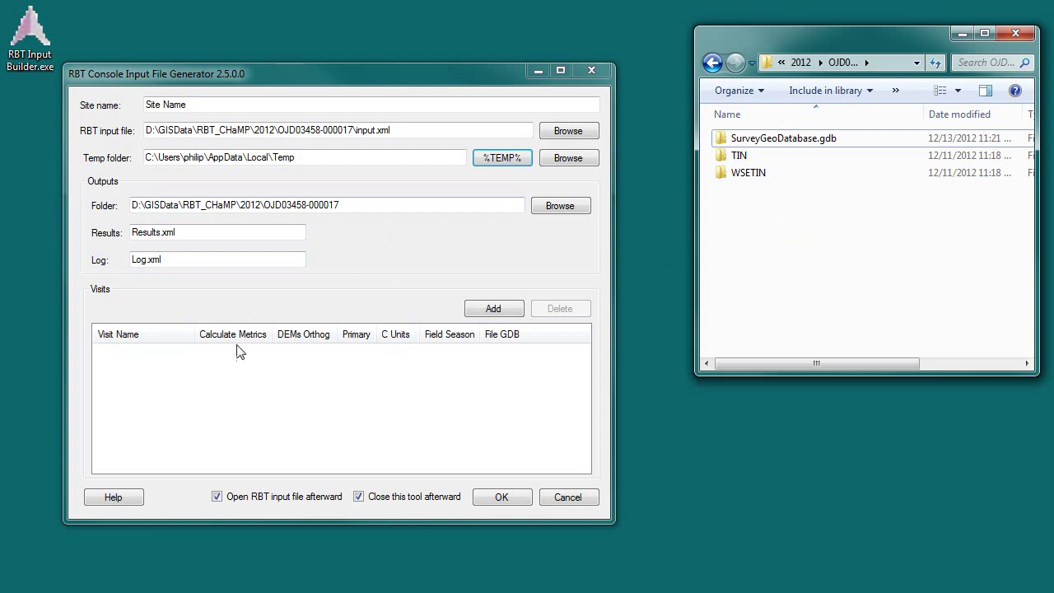
pyautogui.click(496, 310)
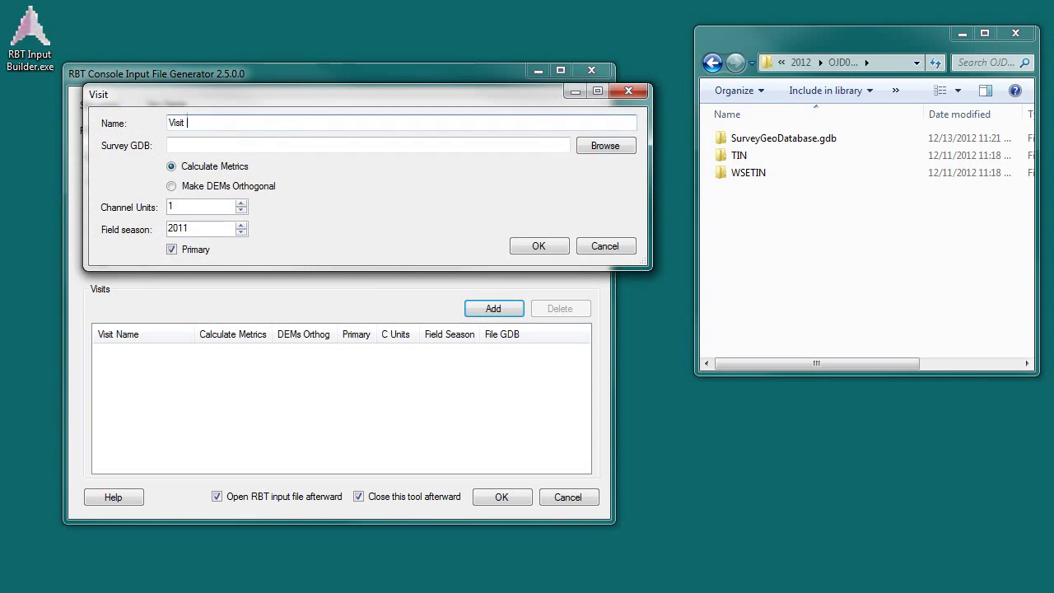
pyautogui.write('Name')
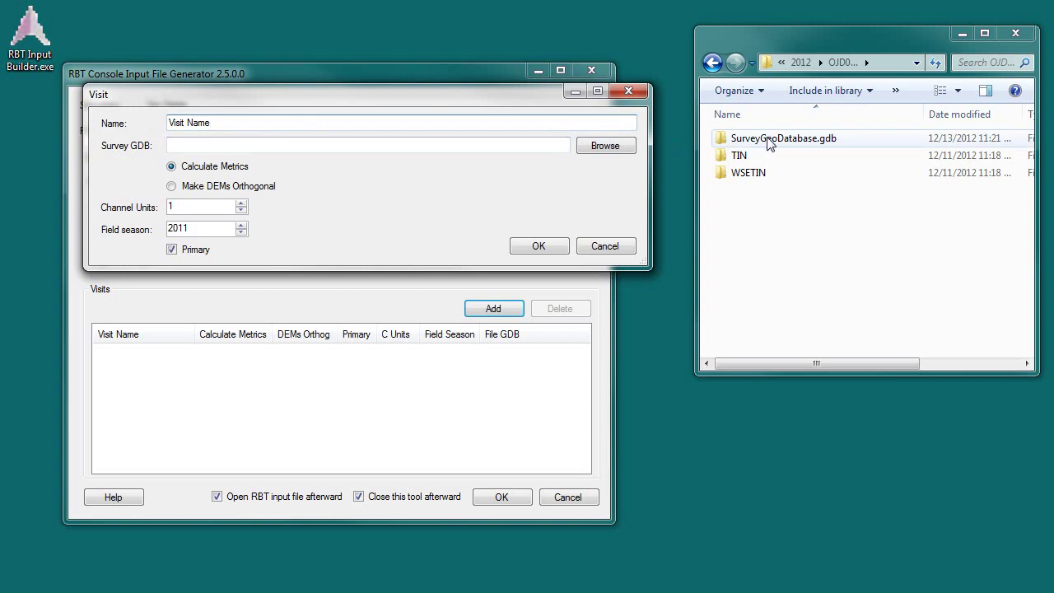
pyautogui.click(607, 147)
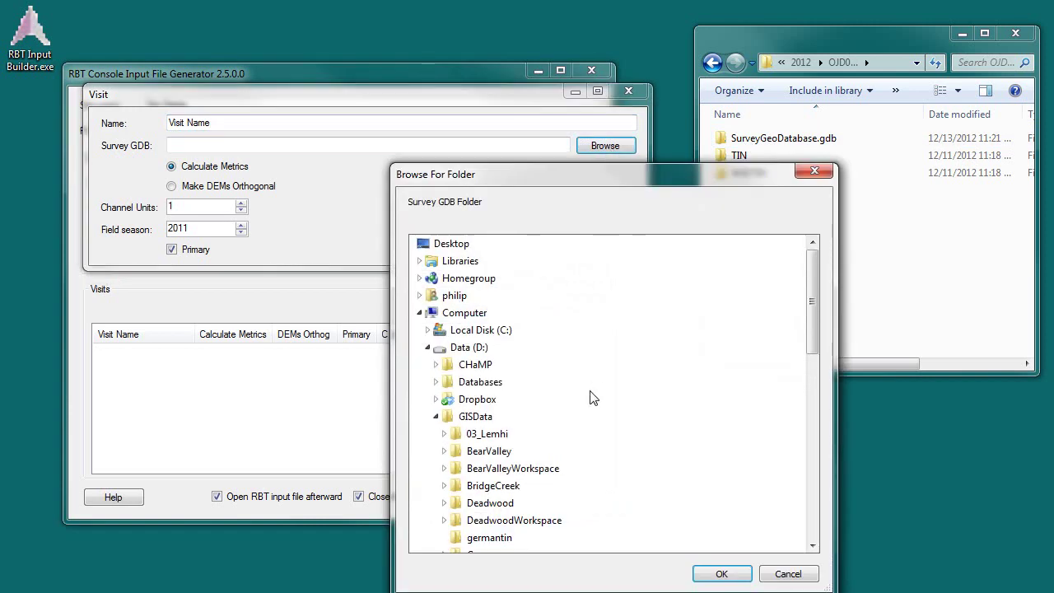
pyautogui.moveTo(818, 325); pyautogui.dragTo(827, 453)
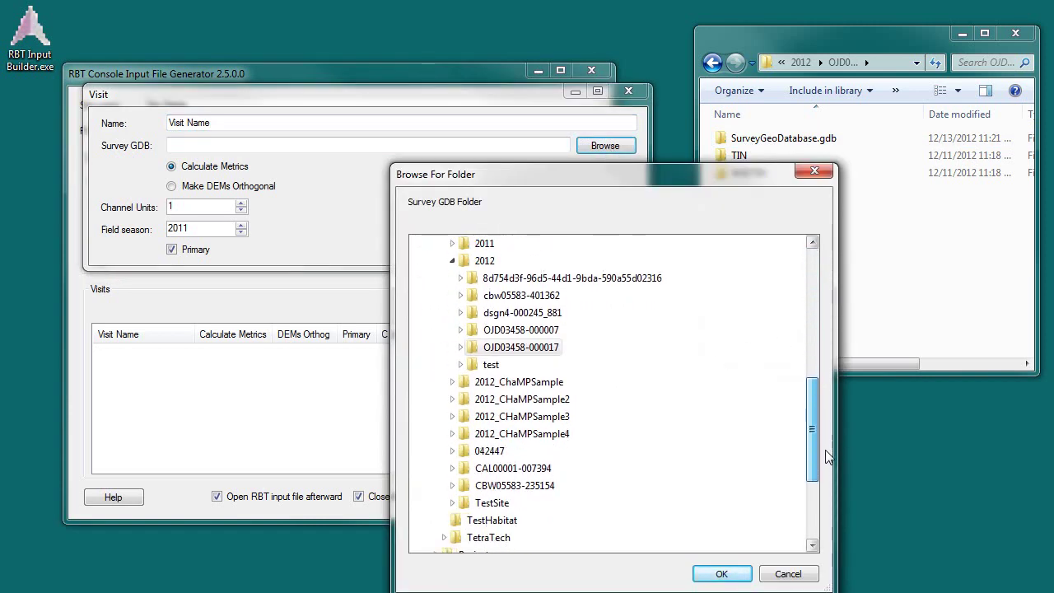
pyautogui.click(461, 348)
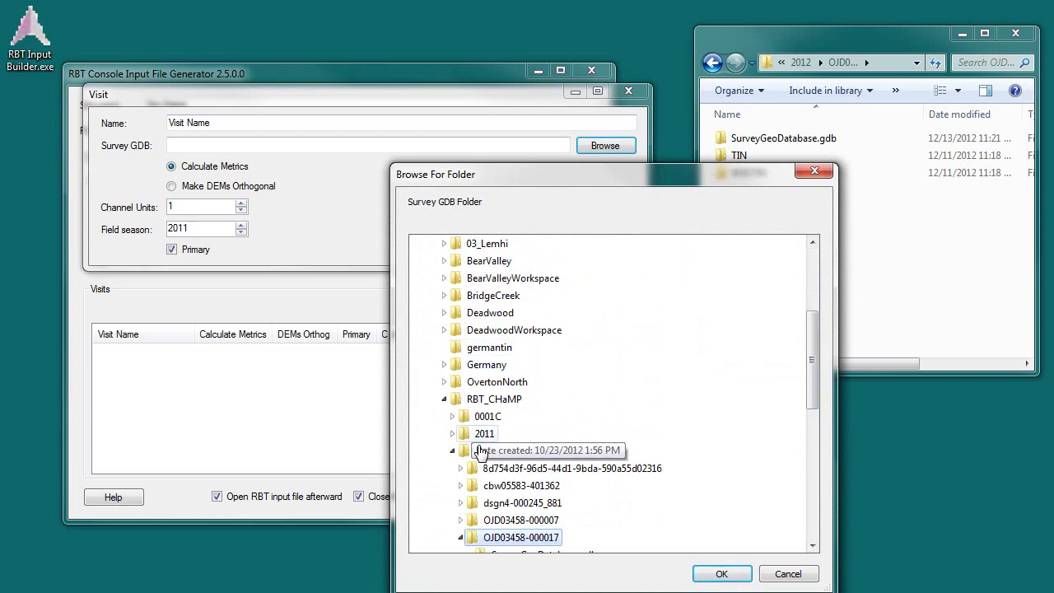
pyautogui.click(513, 503)
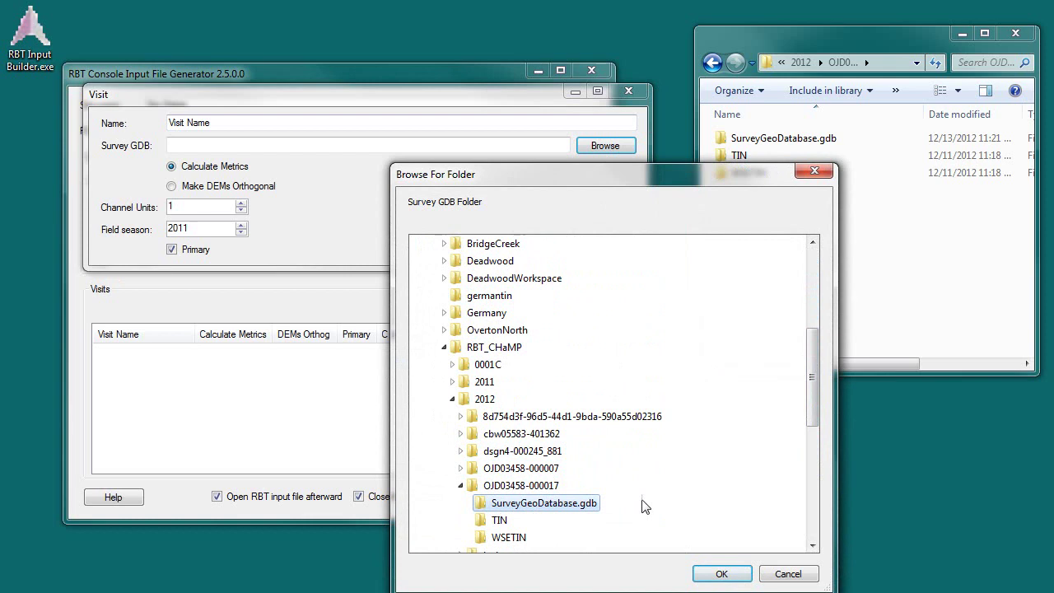
pyautogui.click(710, 574)
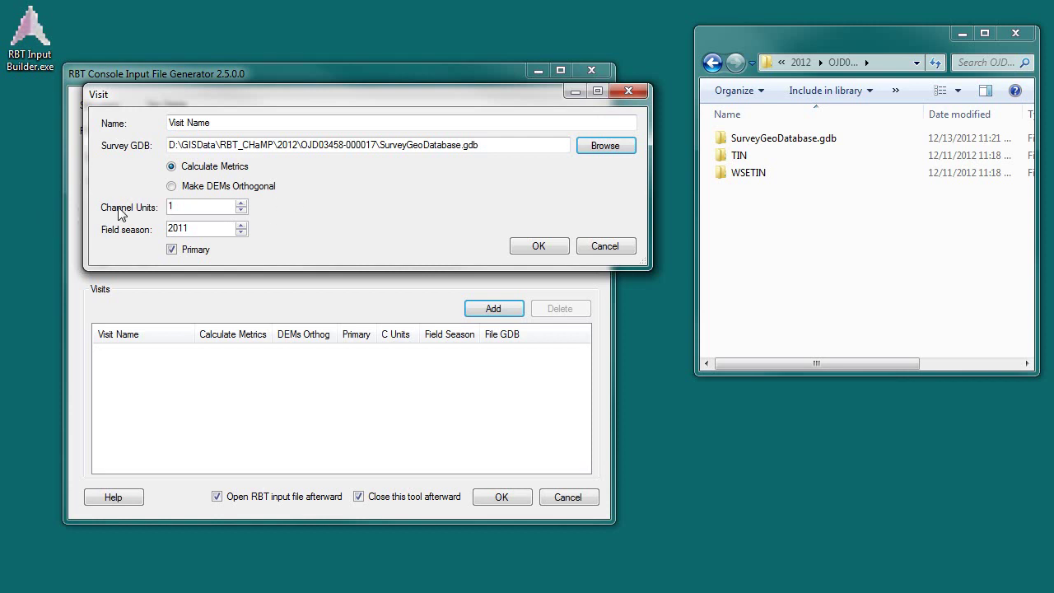
# Step: Set the visit's channel units to 2 and field season to 2012, and accept the visit
pyautogui.click(240, 203)
pyautogui.click(241, 203)
pyautogui.click(240, 203)
pyautogui.click(241, 203)
pyautogui.click(241, 210)
pyautogui.click(242, 210)
pyautogui.click(242, 203)
pyautogui.click(244, 203)
pyautogui.click(241, 224)
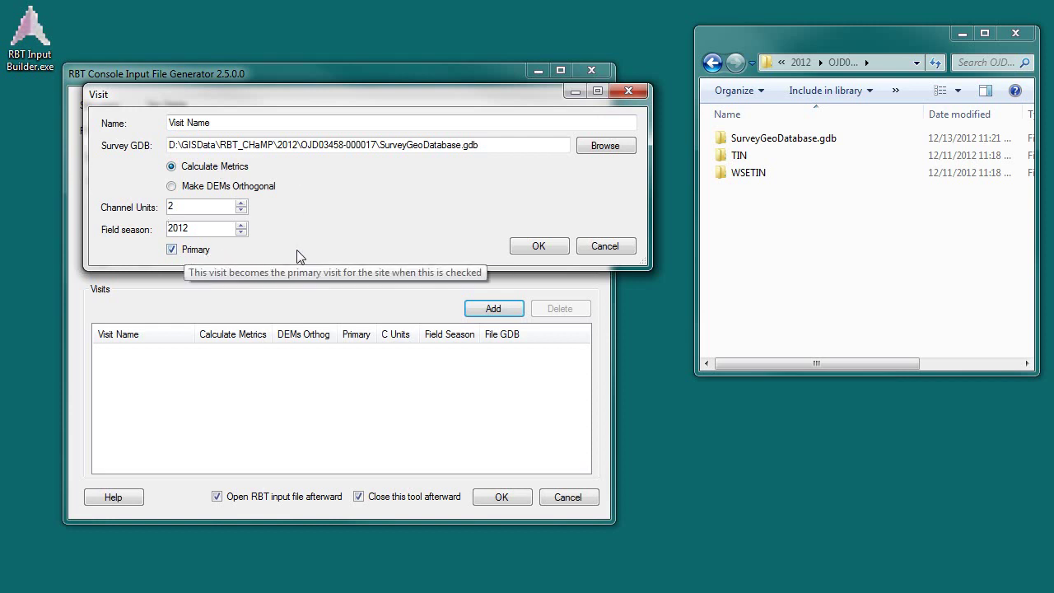
pyautogui.click(541, 247)
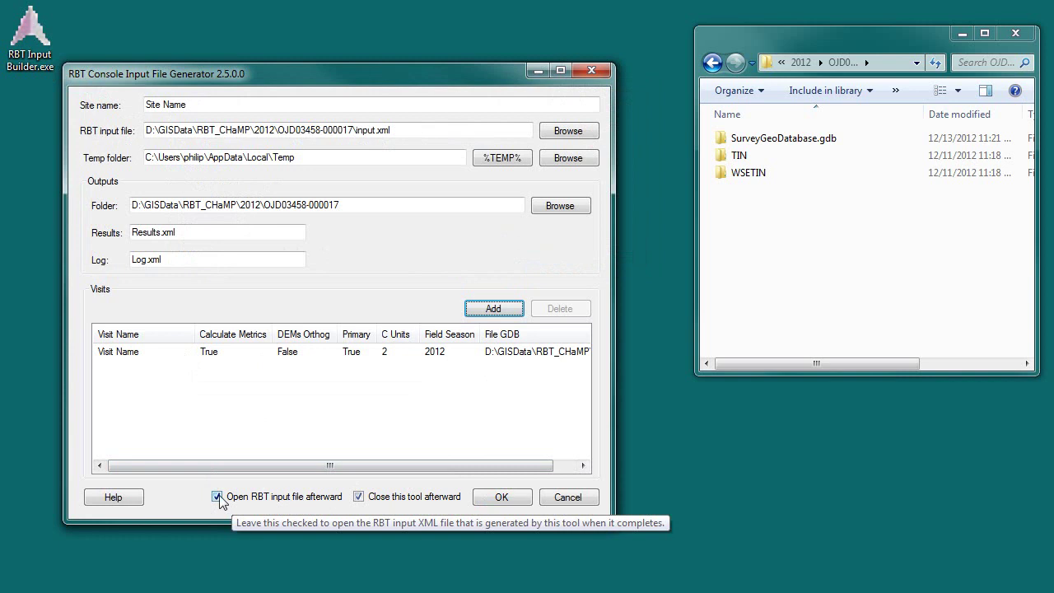
# Step: Generate the RBT input file and maximize the resulting input.xml in Notepad++
pyautogui.moveTo(404, 130); pyautogui.dragTo(142, 130)
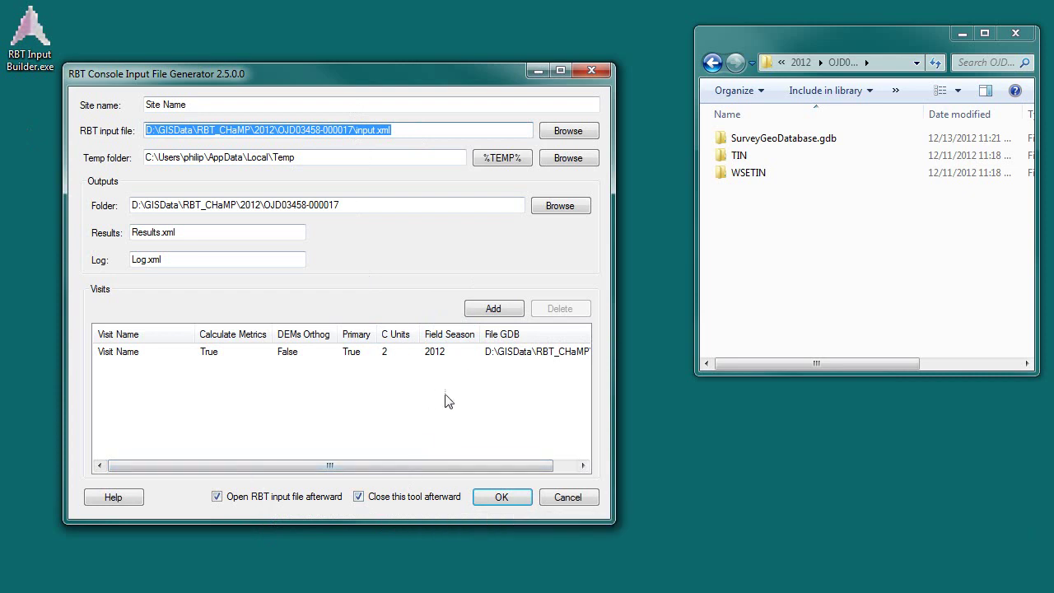
pyautogui.click(502, 497)
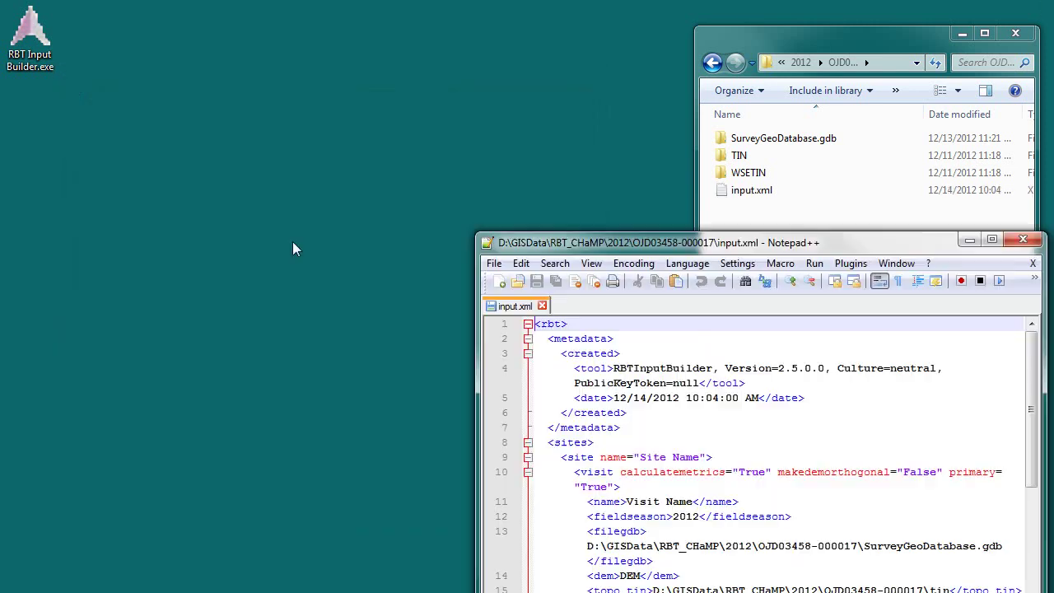
pyautogui.moveTo(292, 241); pyautogui.dragTo(319, 69)
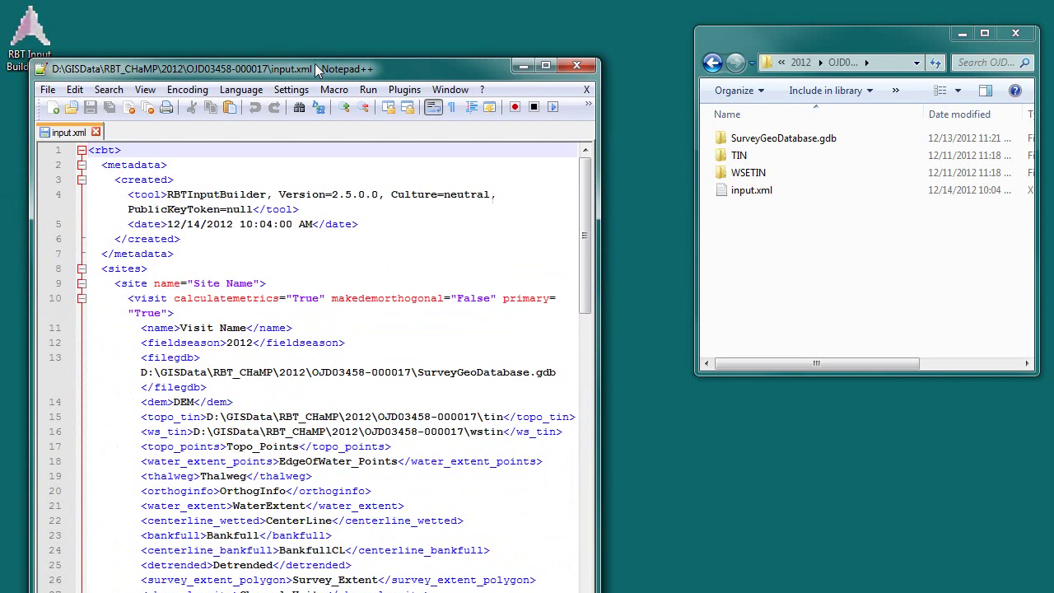
pyautogui.doubleClick(319, 69)
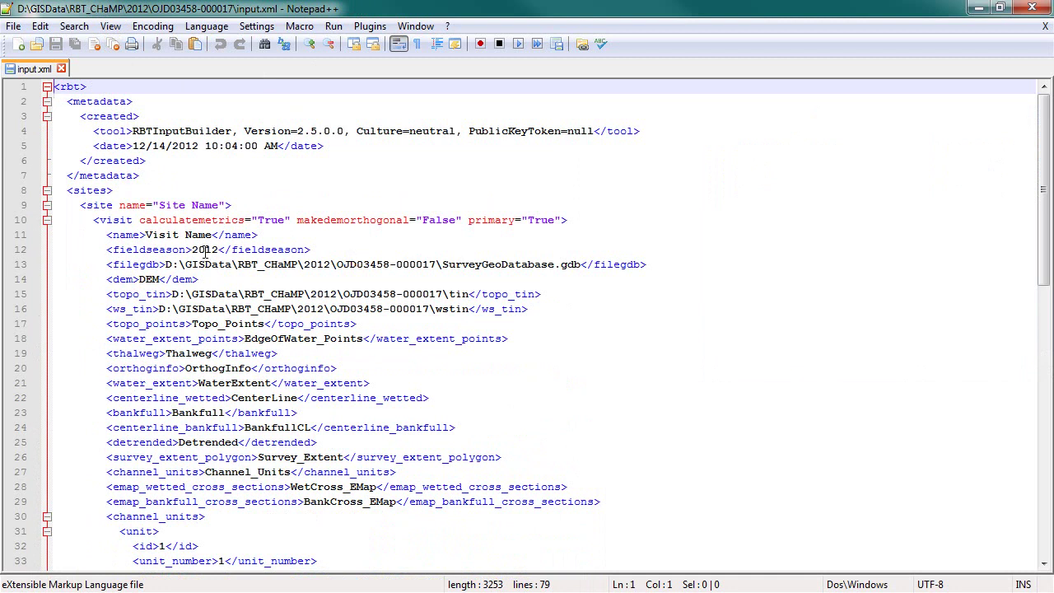
# Step: Review the site name, visit name, file geodatabase path and channel units written in input.xml
pyautogui.moveTo(164, 205); pyautogui.dragTo(218, 205)
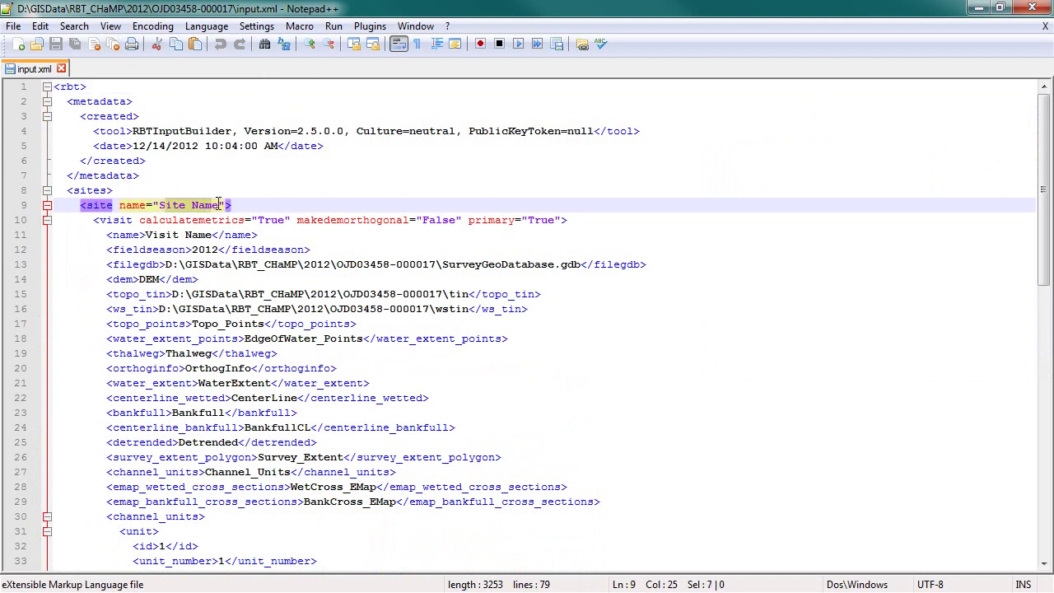
pyautogui.moveTo(152, 234); pyautogui.dragTo(215, 235)
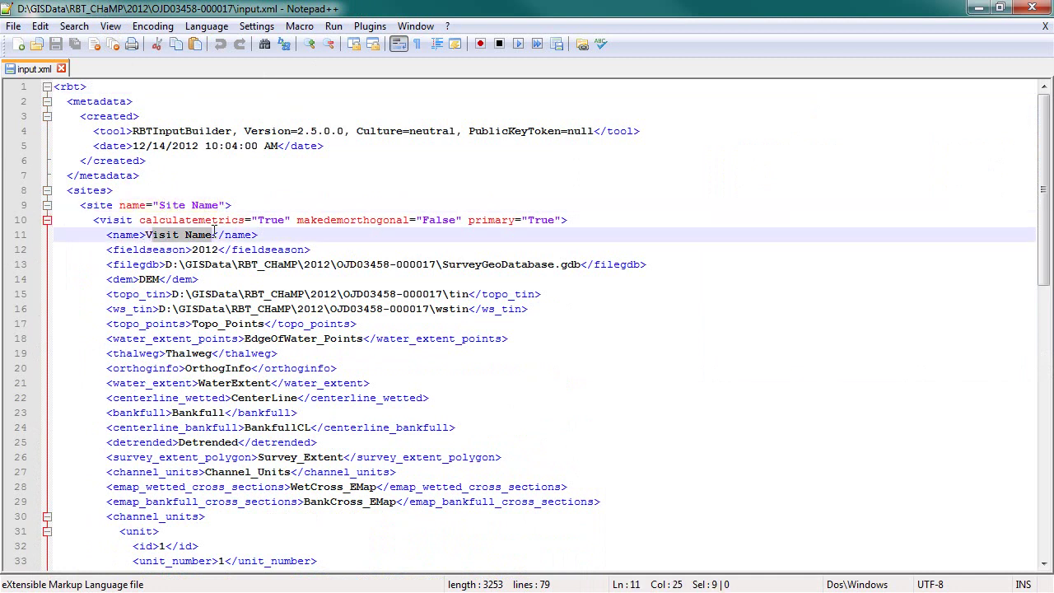
pyautogui.moveTo(166, 264); pyautogui.dragTo(581, 265)
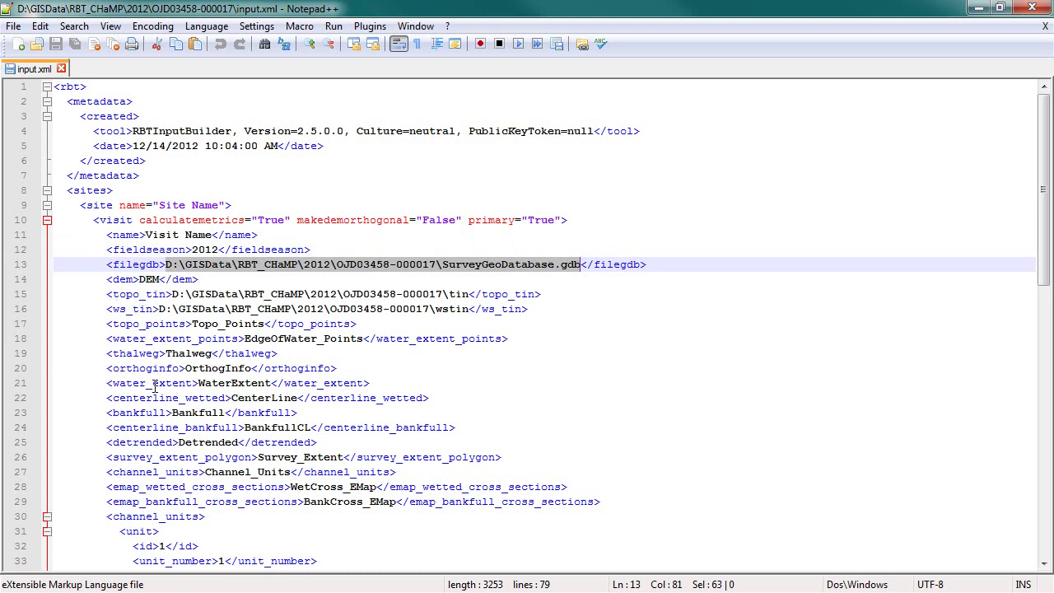
pyautogui.scroll(-5, 154, 388)
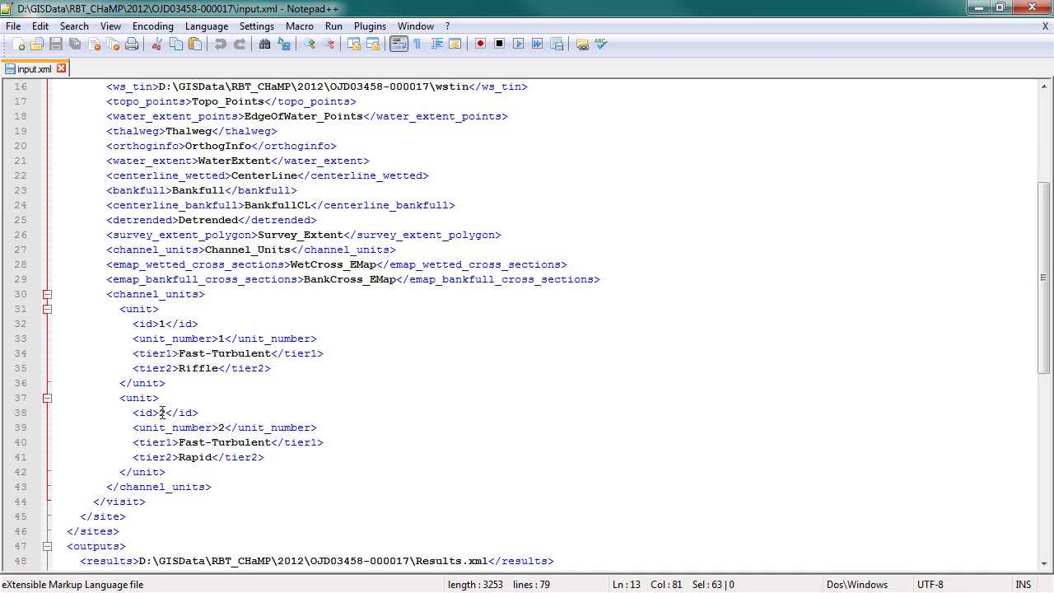
pyautogui.doubleClick(220, 427)
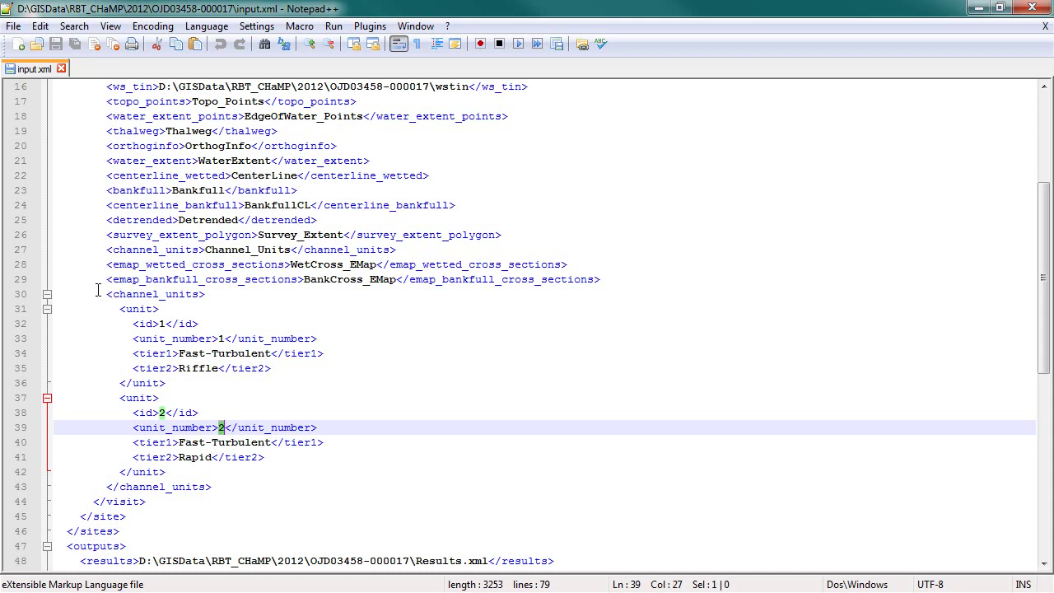
# Step: Highlight the channel_units block in input.xml, and examine the outputs and parameters sections that follow it
pyautogui.moveTo(96, 290); pyautogui.dragTo(266, 489)
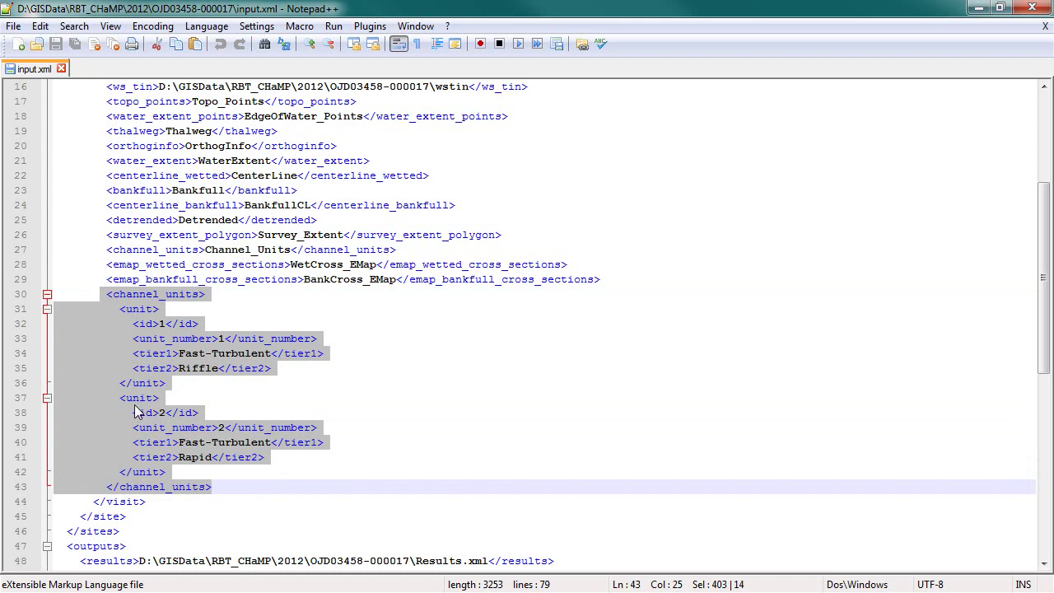
pyautogui.scroll(-8, 148, 388)
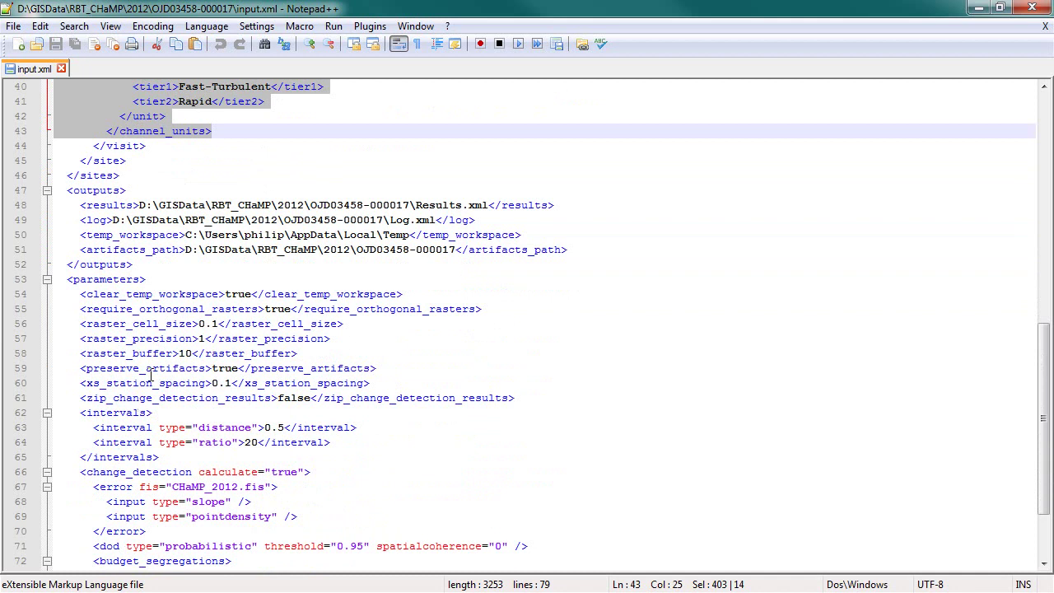
pyautogui.scroll(-3, 151, 375)
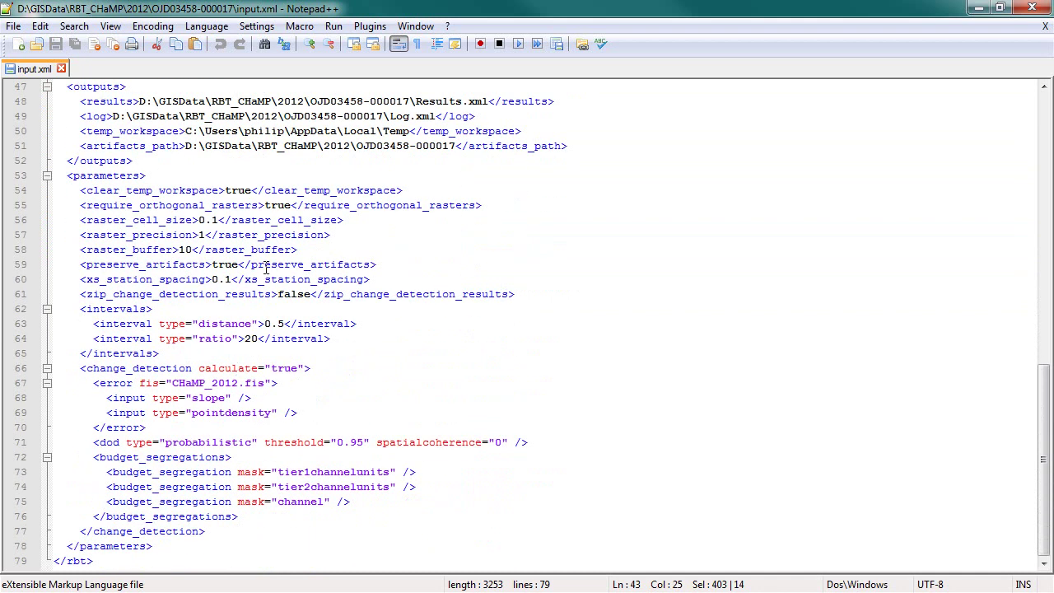
pyautogui.scroll(3, 266, 268)
pyautogui.scroll(6, 305, 501)
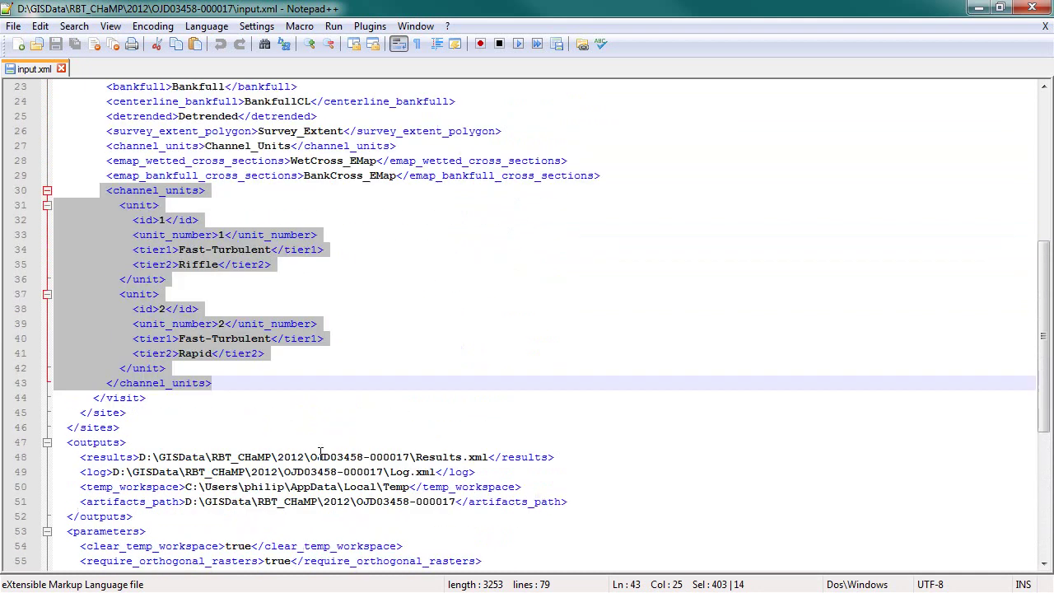
pyautogui.scroll(-4, 306, 502)
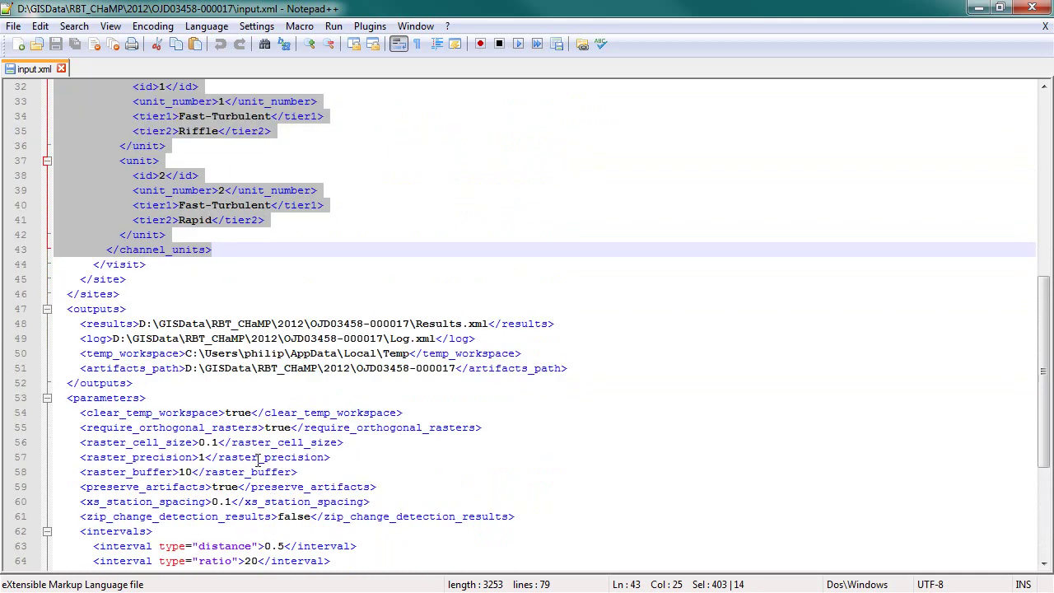
# Step: Minimize Notepad++ and select the generated input.xml in the survey folder in Windows Explorer
pyautogui.click(978, 8)
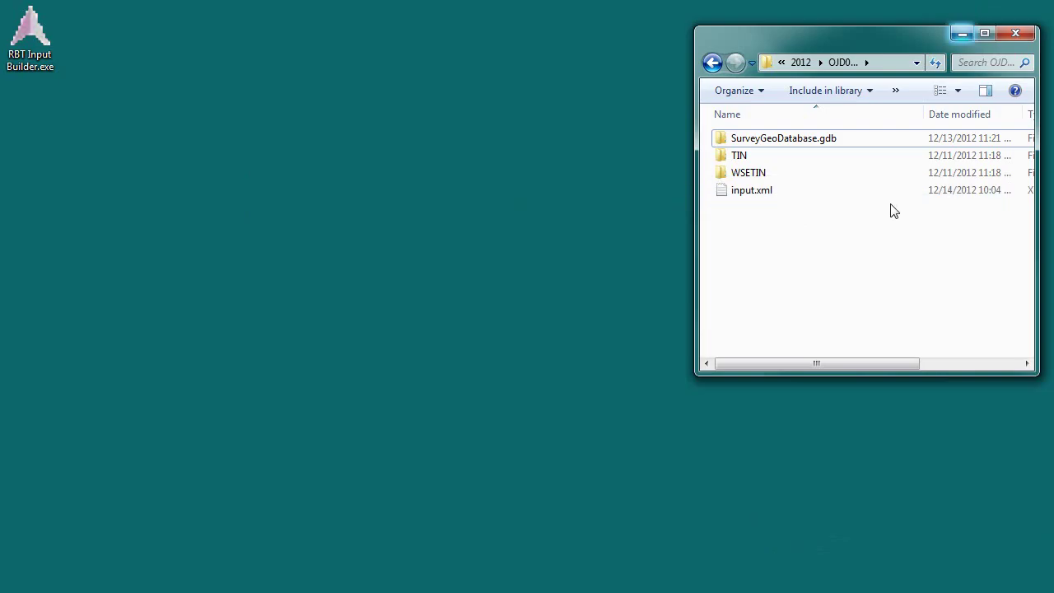
pyautogui.click(749, 196)
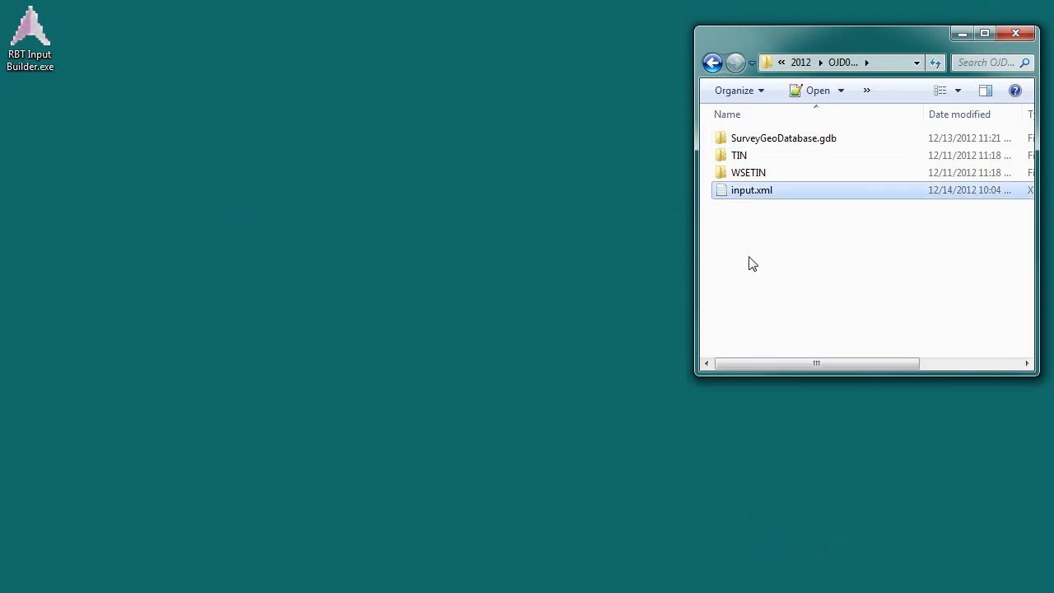